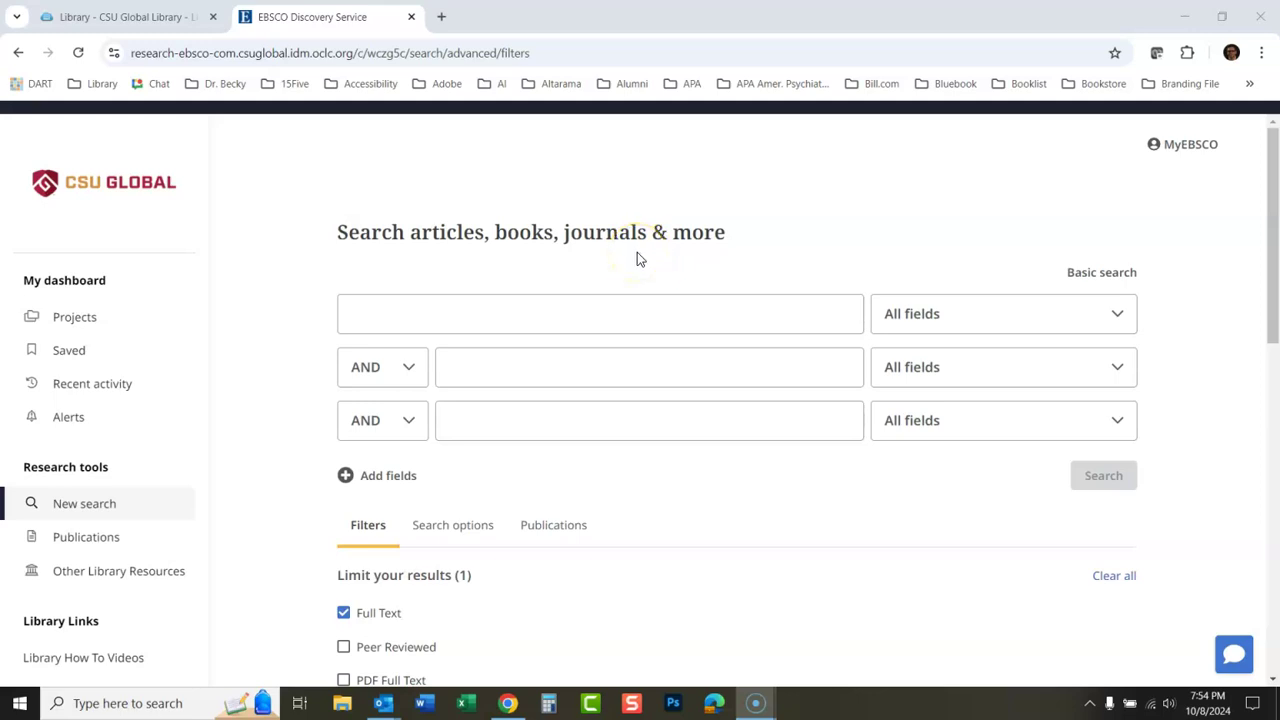
# Step: Search for 'python' and bring up the 78,529 full-text results
pyautogui.click(632, 313)
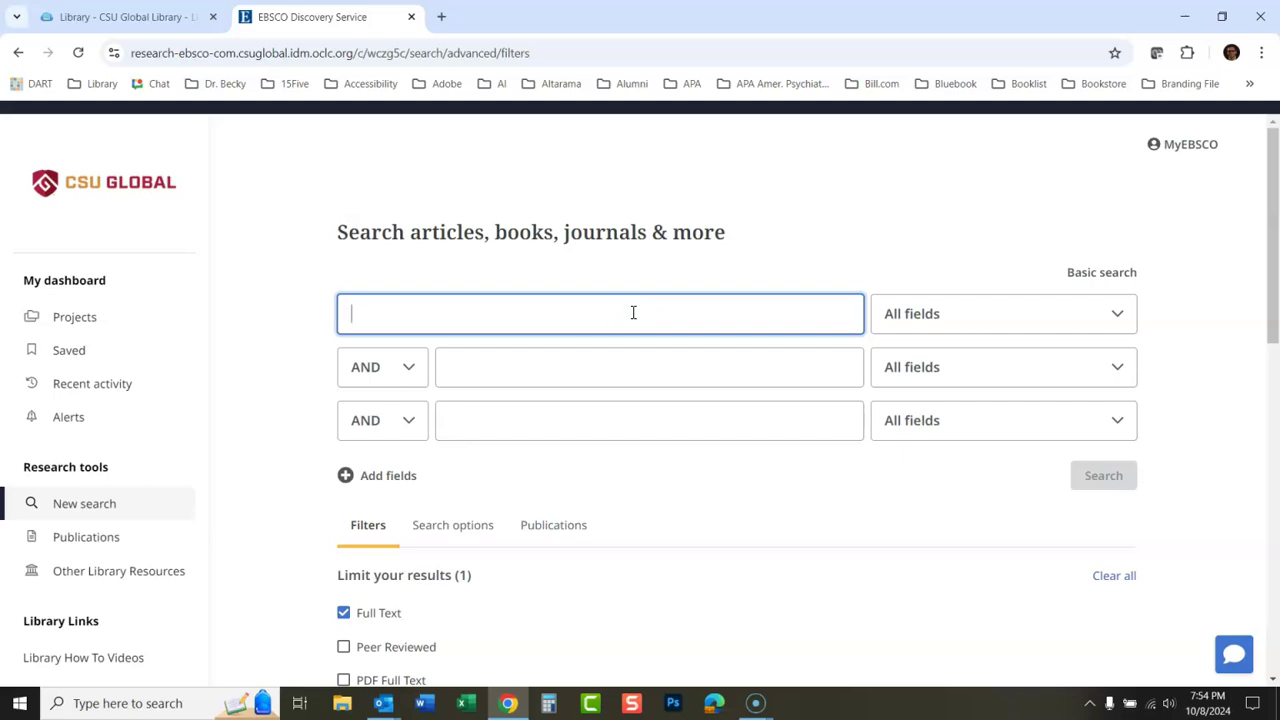
pyautogui.write('python')
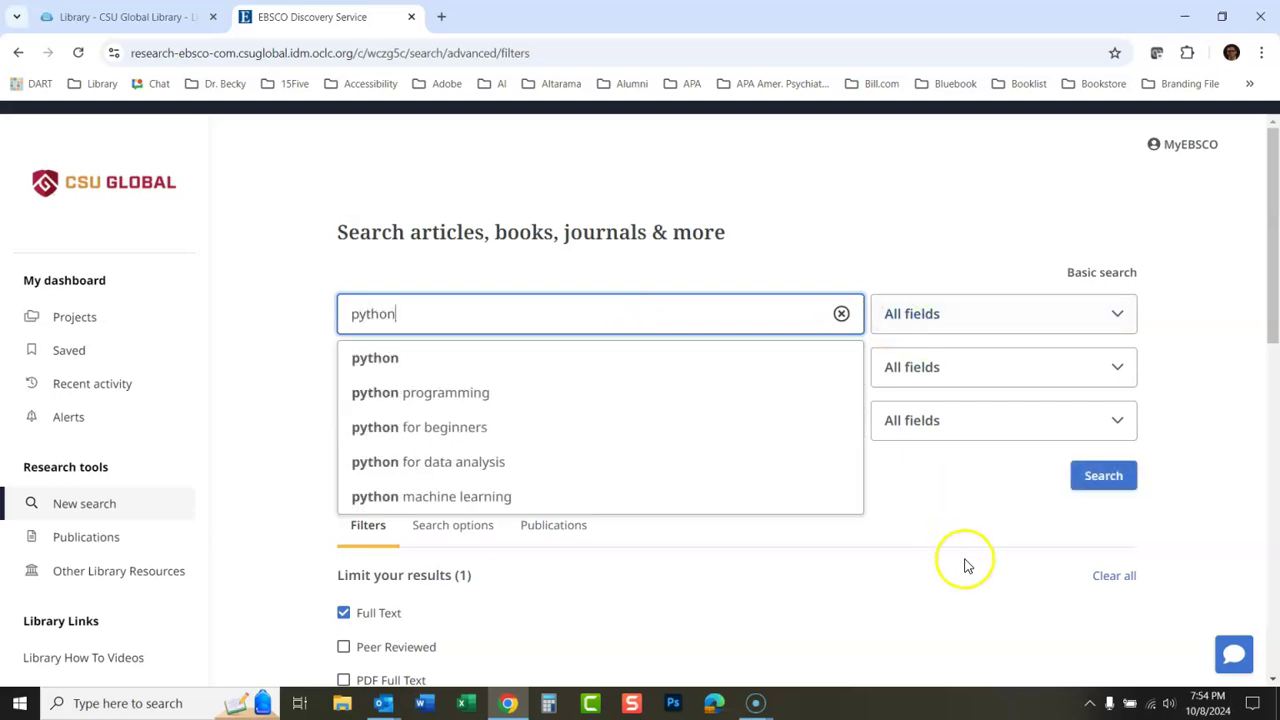
pyautogui.click(1103, 476)
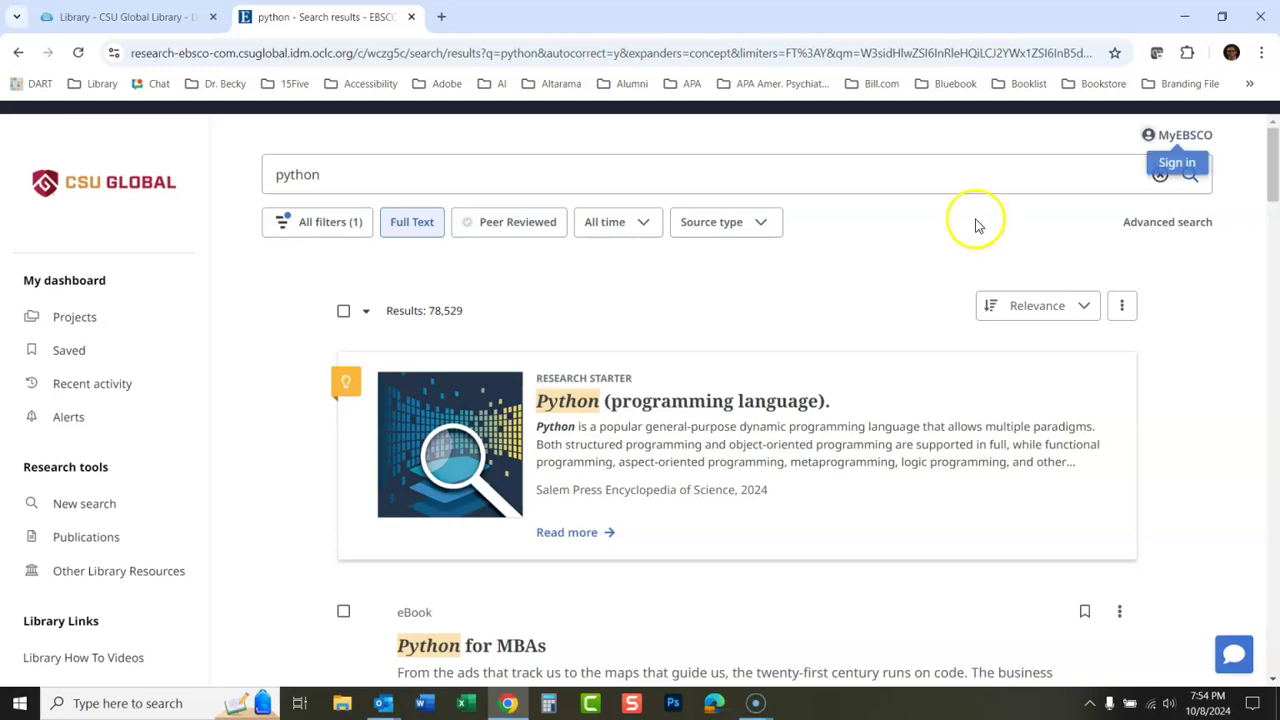
# Step: Filter the python results by content provider to The O'Reilly Learning Platform, giving 2,857 results
pyautogui.click(333, 230)
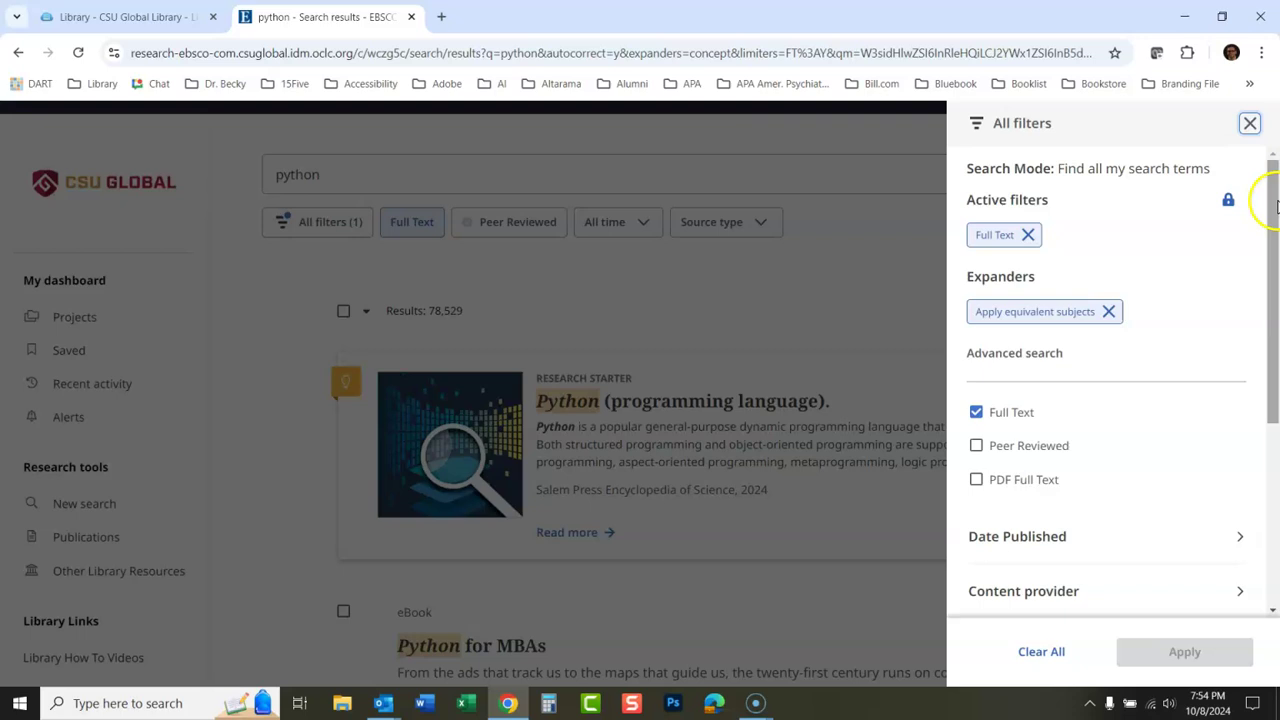
pyautogui.moveTo(1275, 205); pyautogui.dragTo(1271, 320)
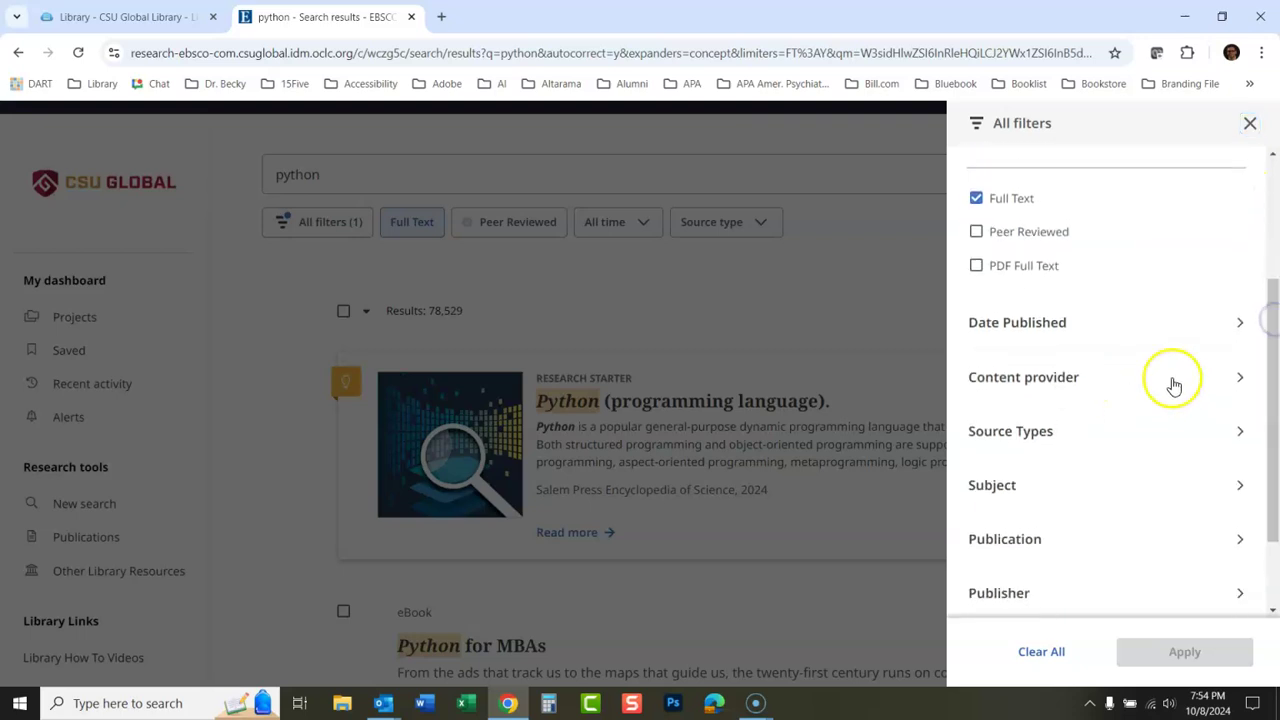
pyautogui.click(1234, 379)
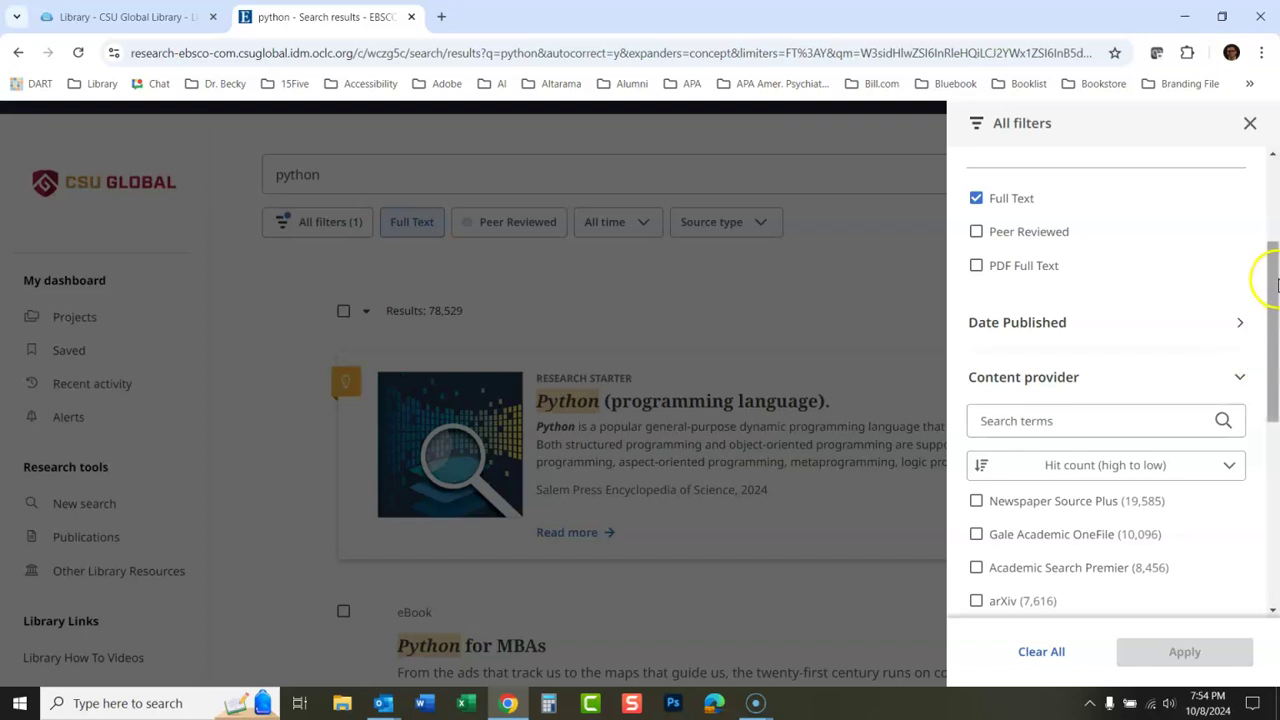
pyautogui.moveTo(1273, 278); pyautogui.dragTo(1272, 351)
pyautogui.click(998, 527)
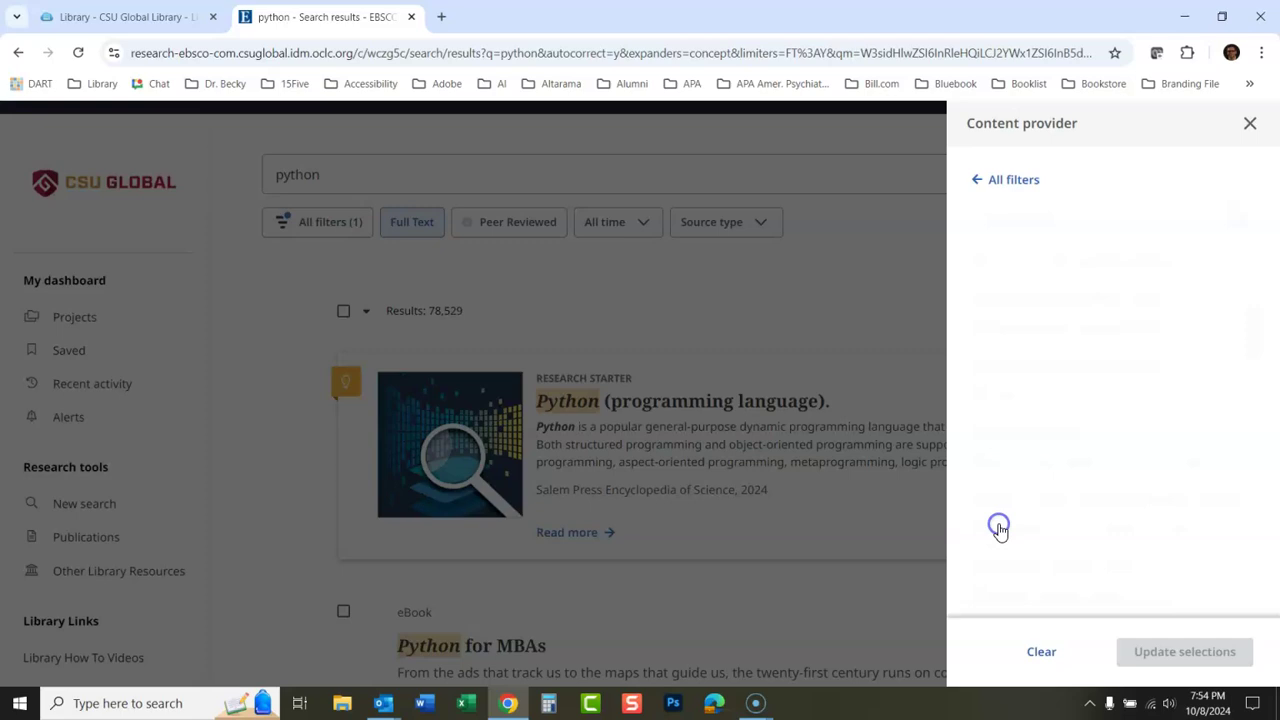
pyautogui.moveTo(1254, 320); pyautogui.dragTo(1250, 336)
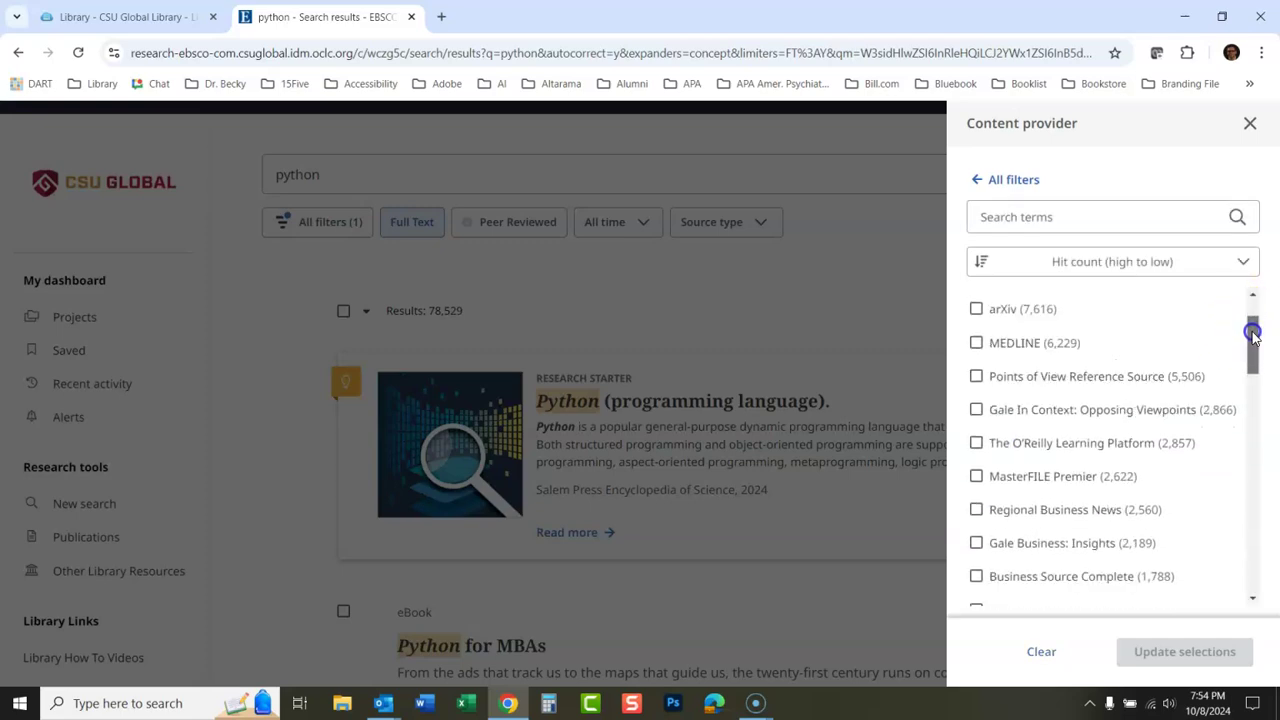
pyautogui.click(978, 447)
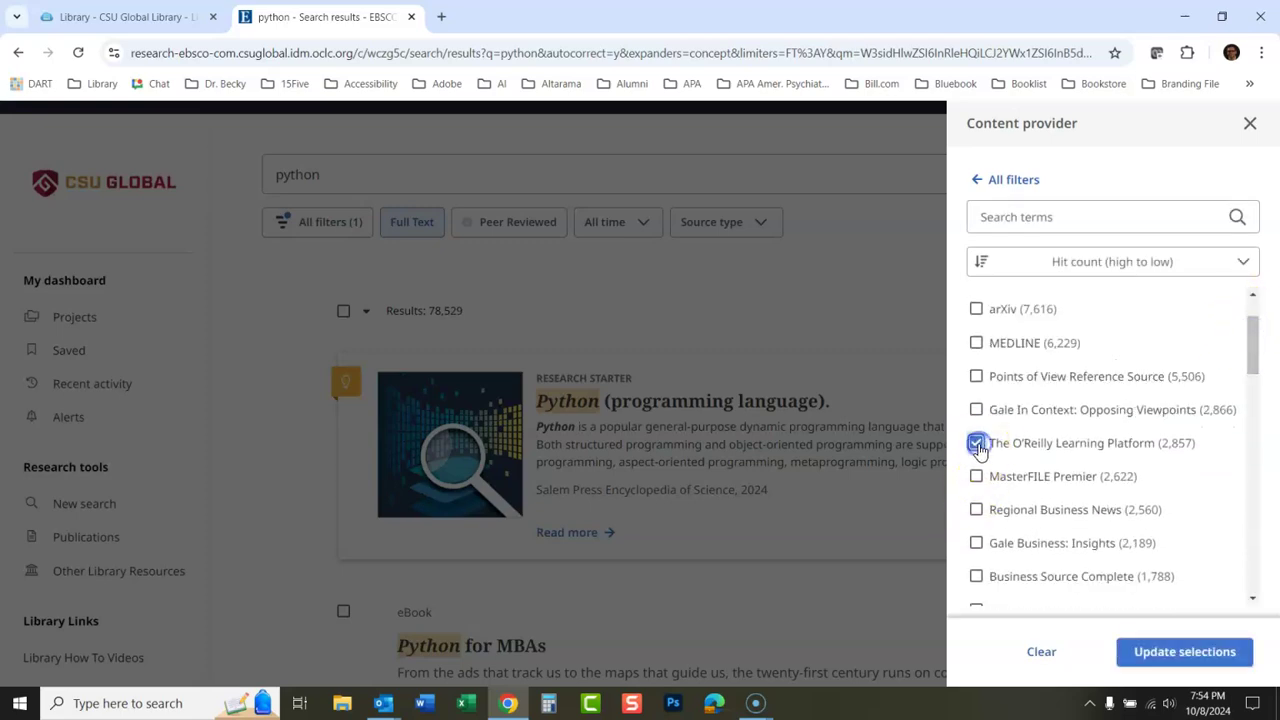
pyautogui.click(1186, 654)
pyautogui.click(1180, 660)
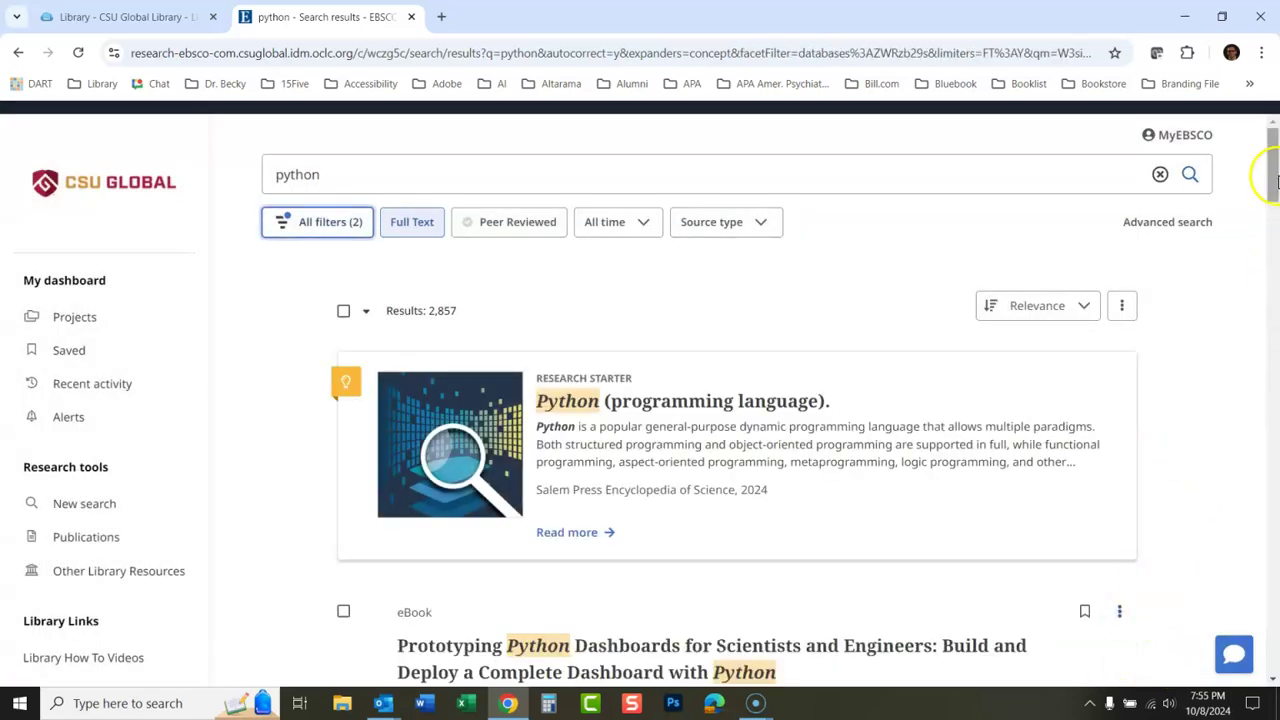
pyautogui.moveTo(1273, 170); pyautogui.dragTo(1274, 137)
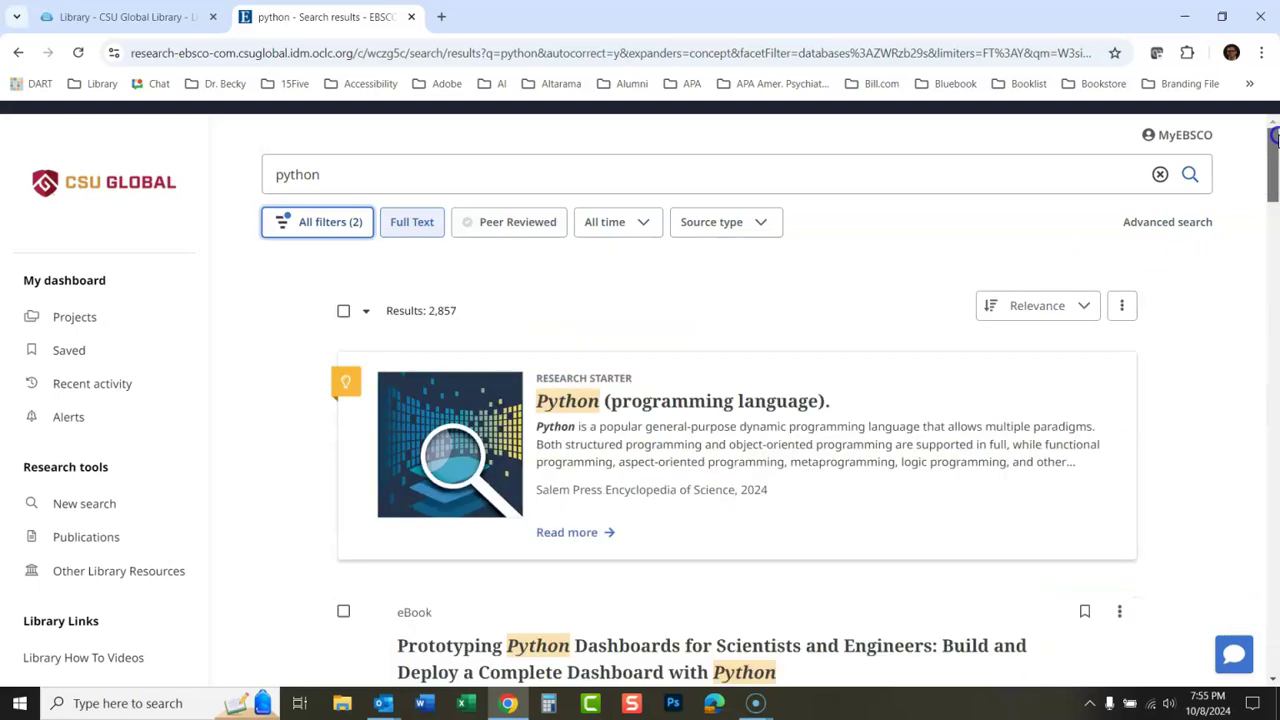
# Step: Clear The O'Reilly Learning Platform provider filter, restoring 78,529 full-text python results
pyautogui.click(349, 230)
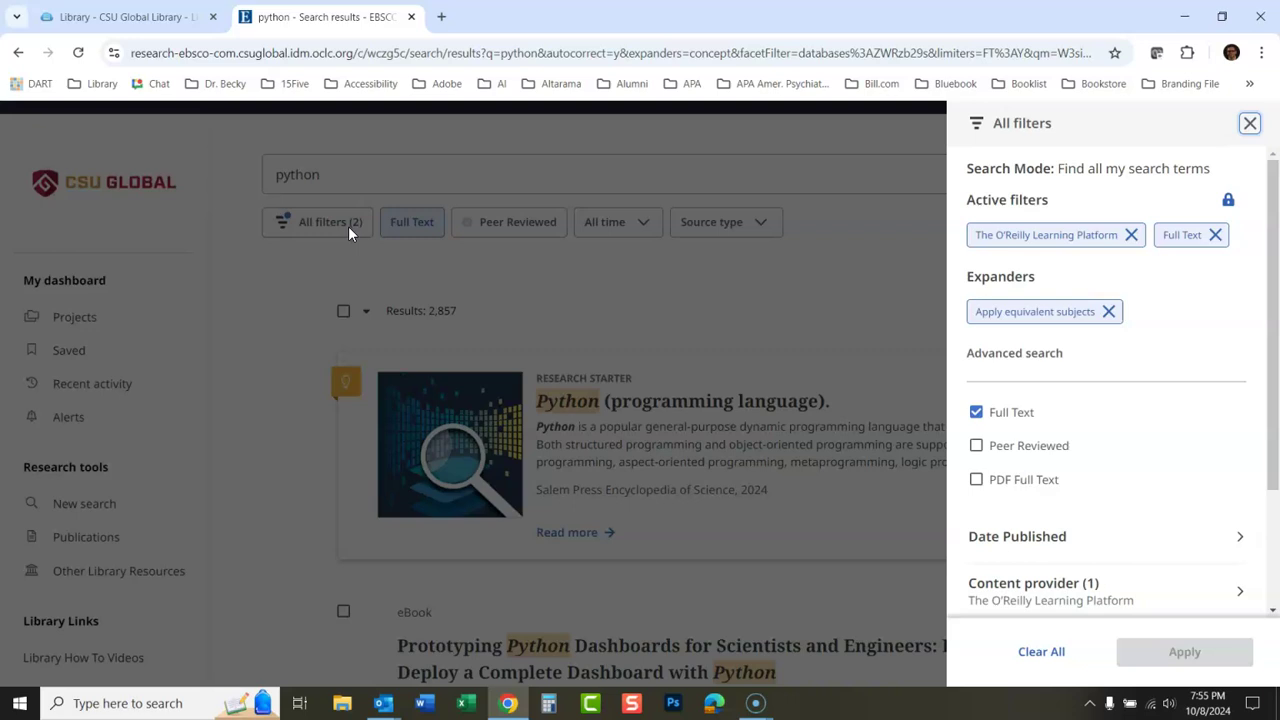
pyautogui.click(1130, 242)
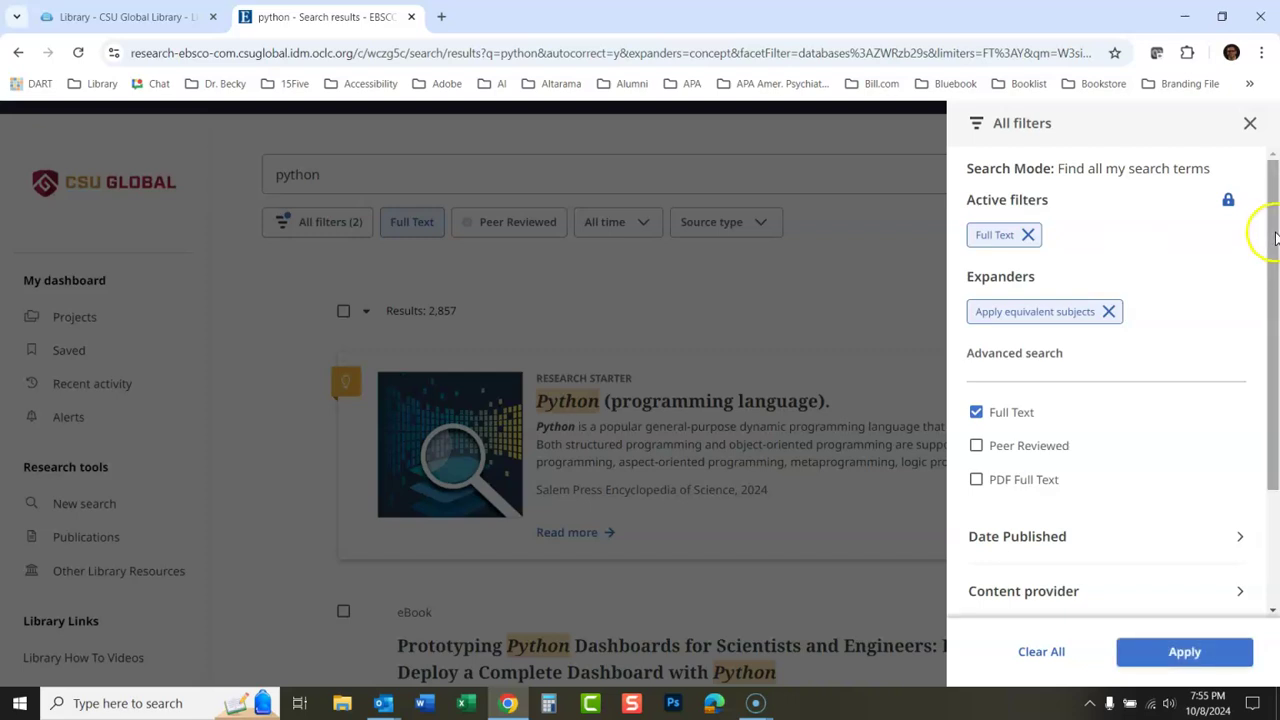
pyautogui.moveTo(1275, 255); pyautogui.dragTo(1275, 385)
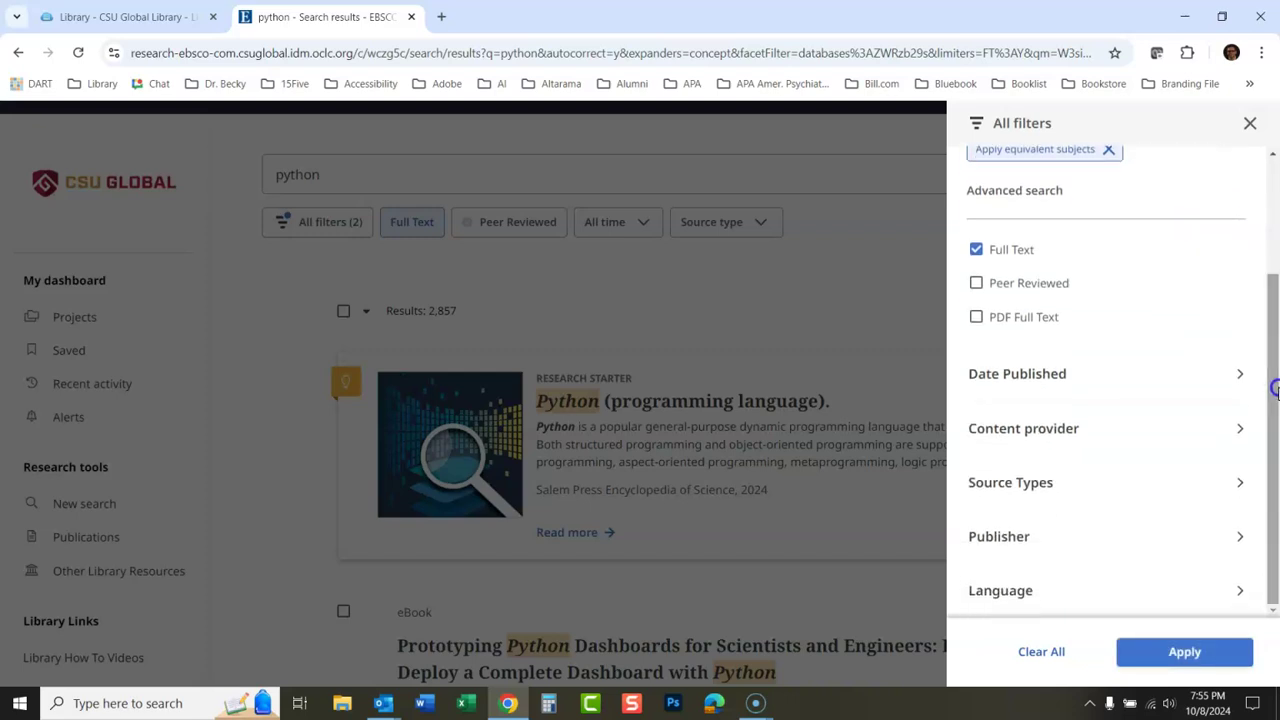
pyautogui.click(1241, 432)
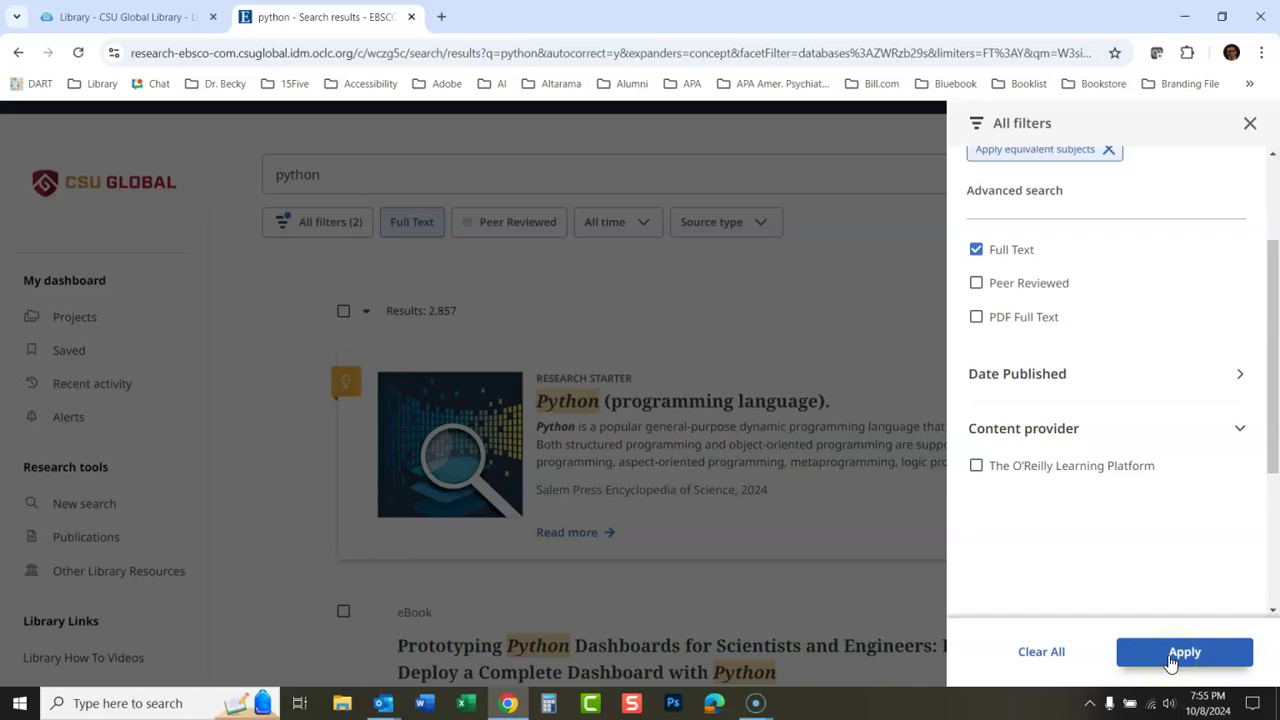
pyautogui.click(1172, 660)
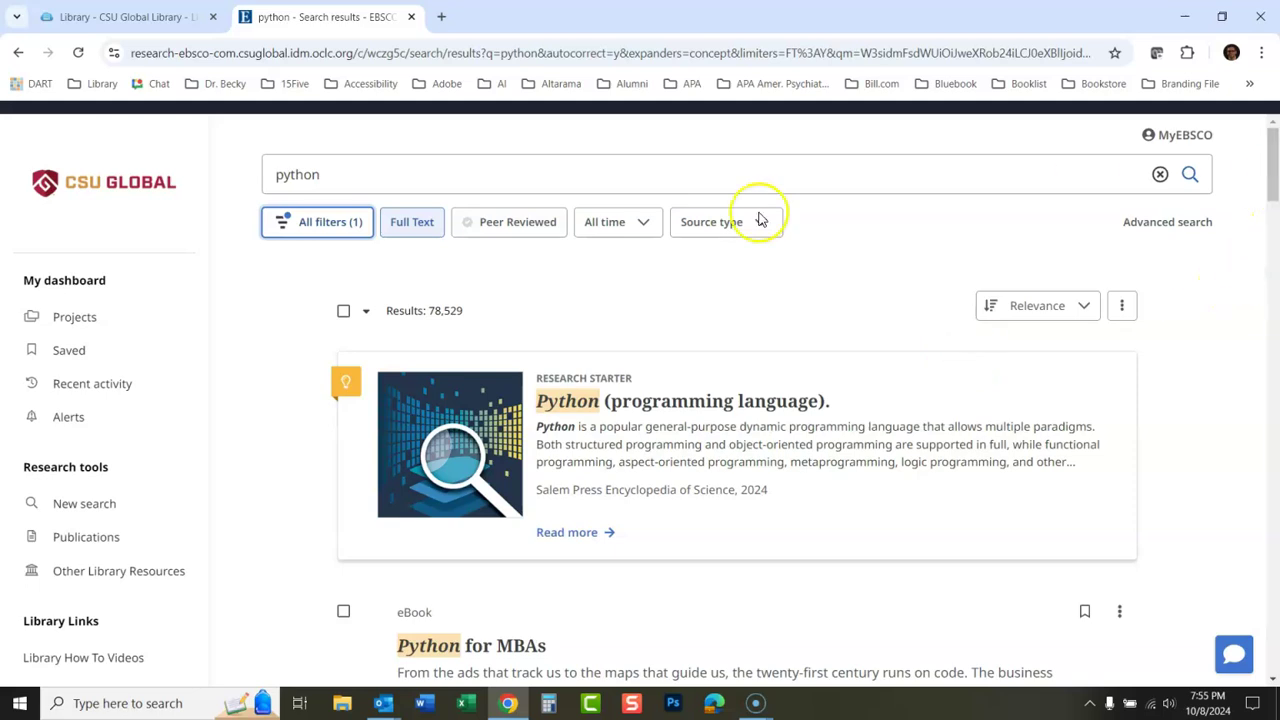
# Step: Restrict content providers to Gale Academic OneFile and Points of View Reference Source, leaving 15,602 results
pyautogui.click(314, 229)
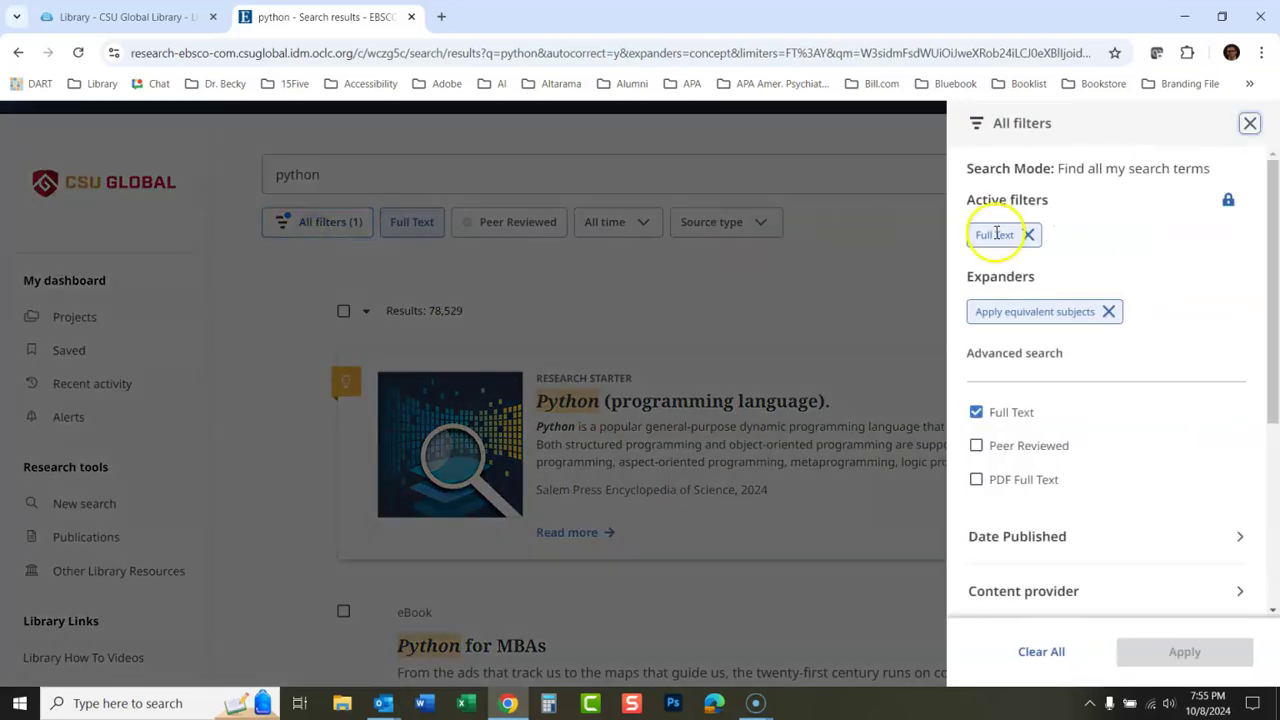
pyautogui.moveTo(1262, 240); pyautogui.dragTo(1275, 416)
pyautogui.click(1223, 388)
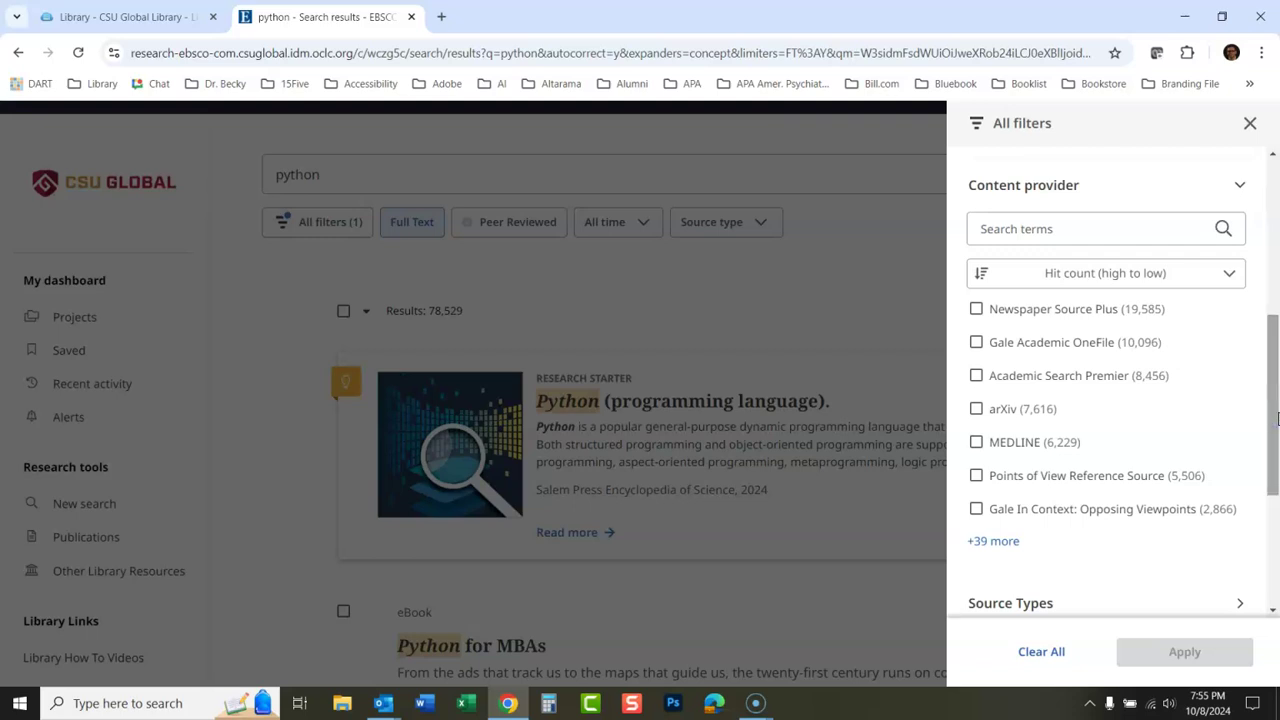
pyautogui.click(976, 343)
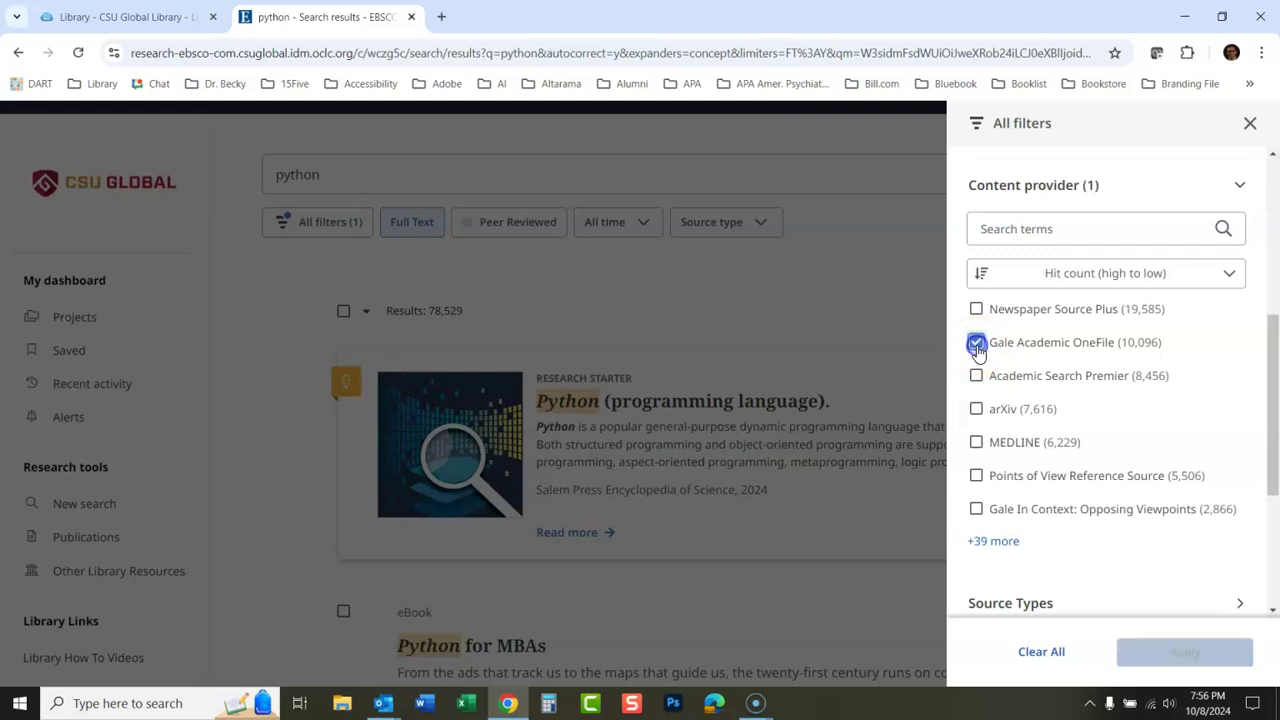
pyautogui.click(977, 478)
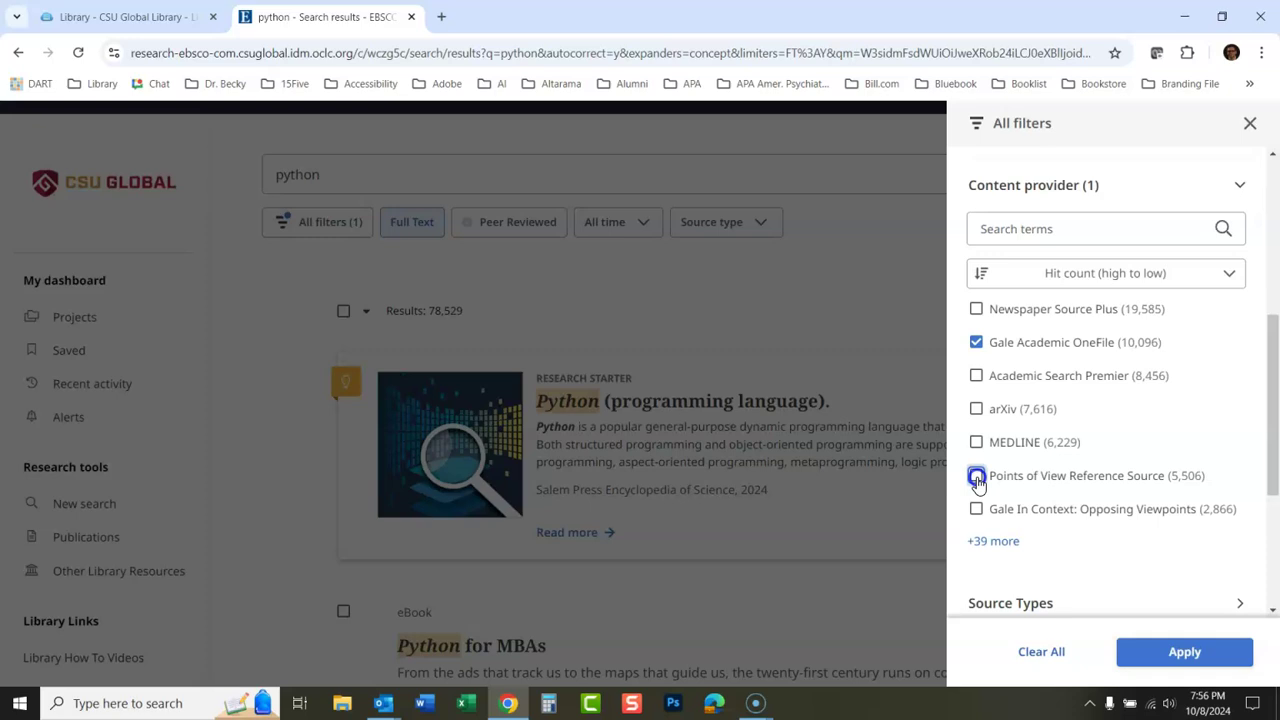
pyautogui.click(1199, 655)
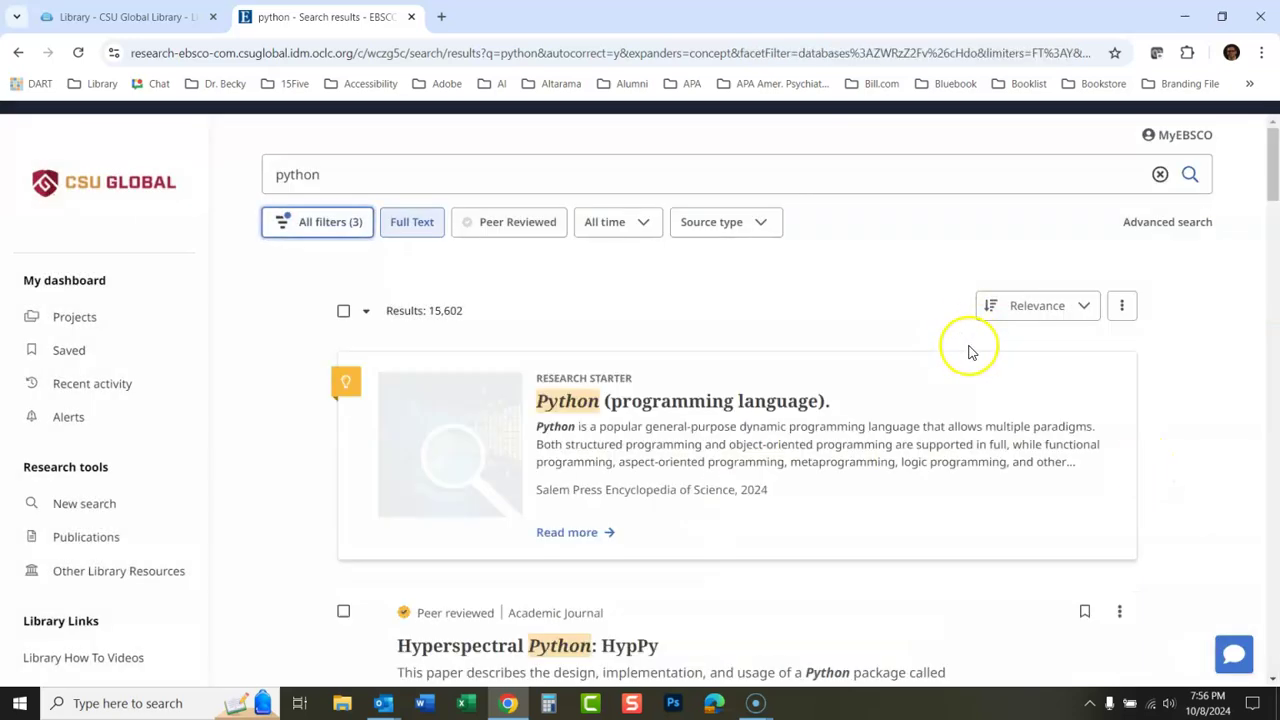
pyautogui.moveTo(1271, 177)
pyautogui.mouseDown()
pyautogui.moveTo(1275, 456)
pyautogui.moveTo(1275, 152)
pyautogui.mouseUp()
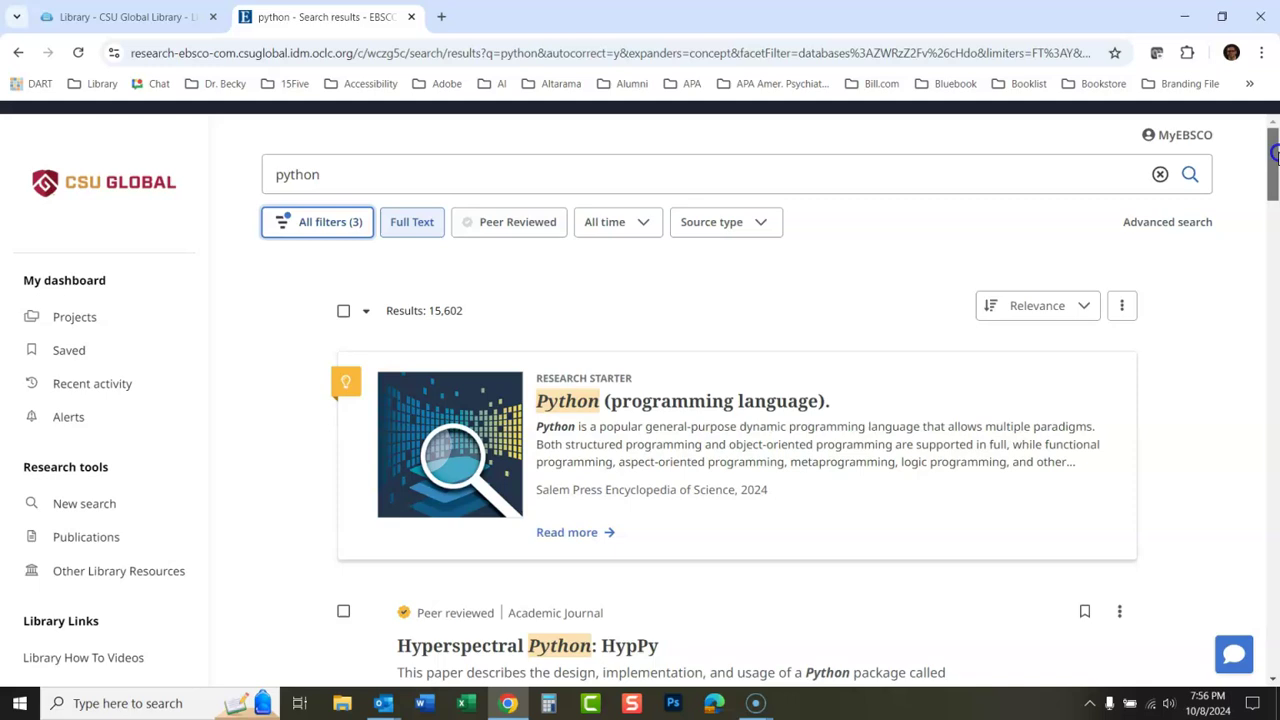
# Step: Remove the Gale Academic OneFile and Points of View Reference Source limits, back to 78,529 results
pyautogui.click(333, 222)
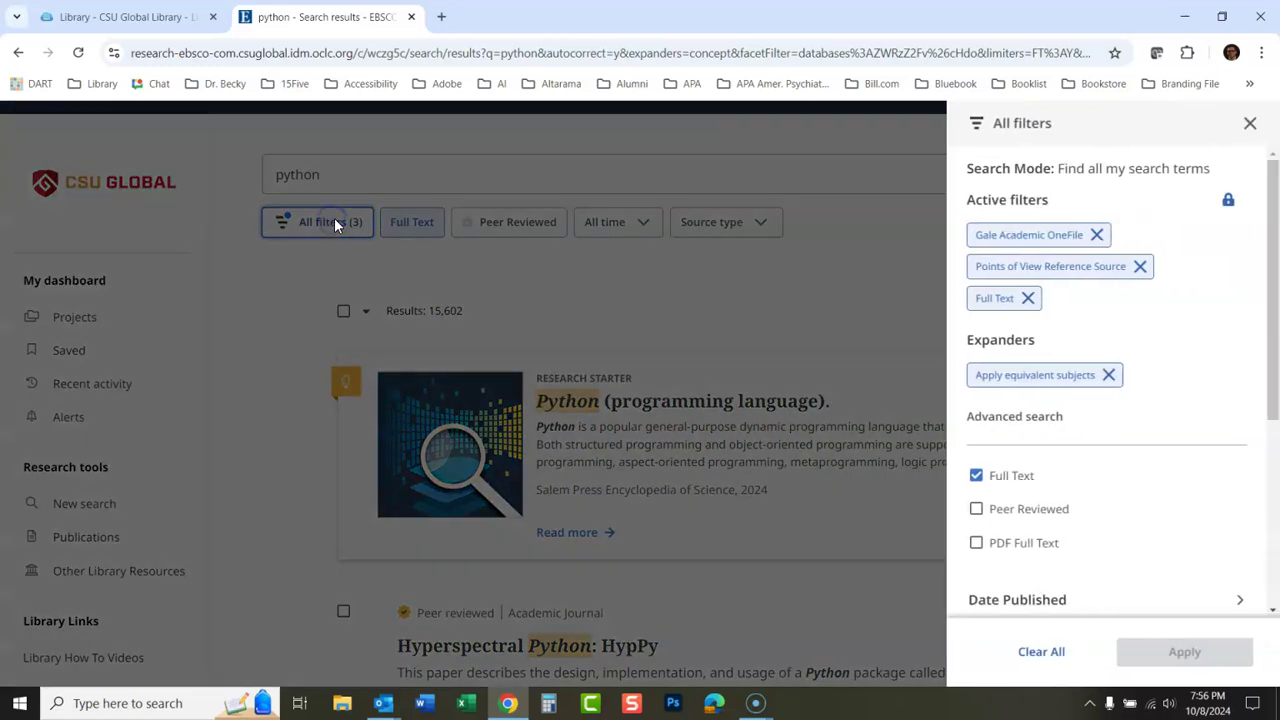
pyautogui.click(1098, 235)
pyautogui.click(1140, 235)
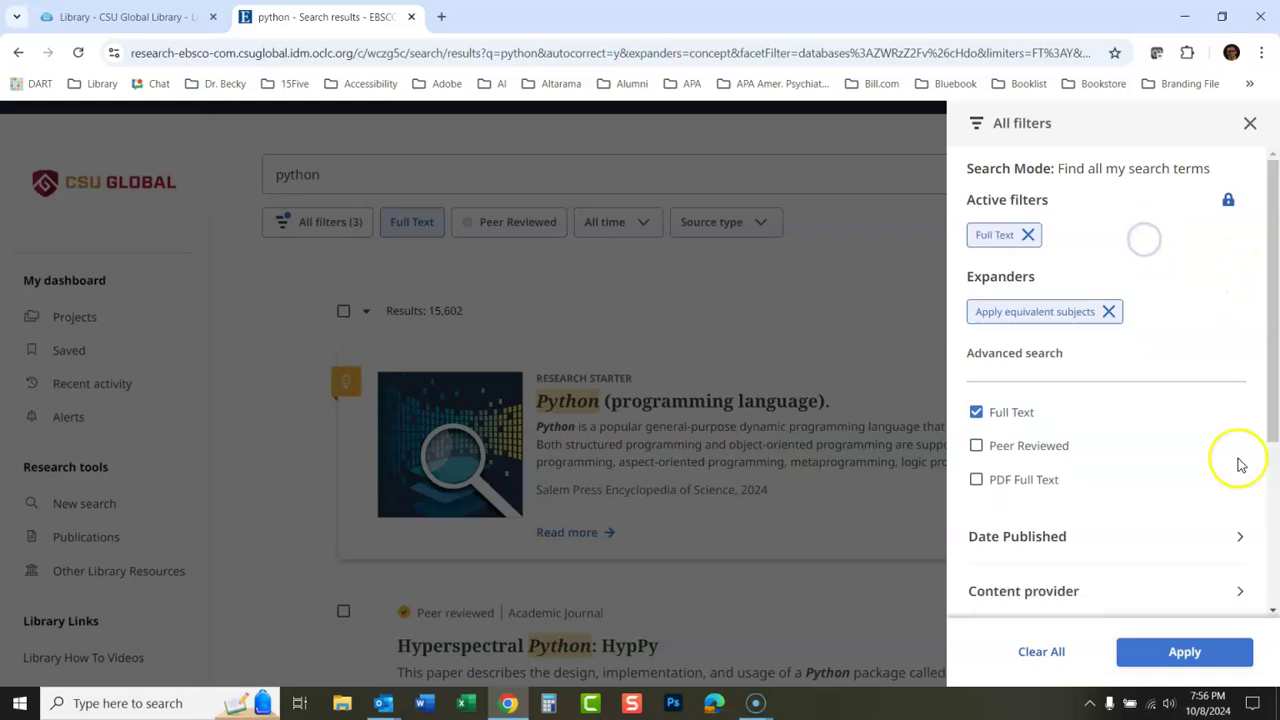
pyautogui.click(1185, 652)
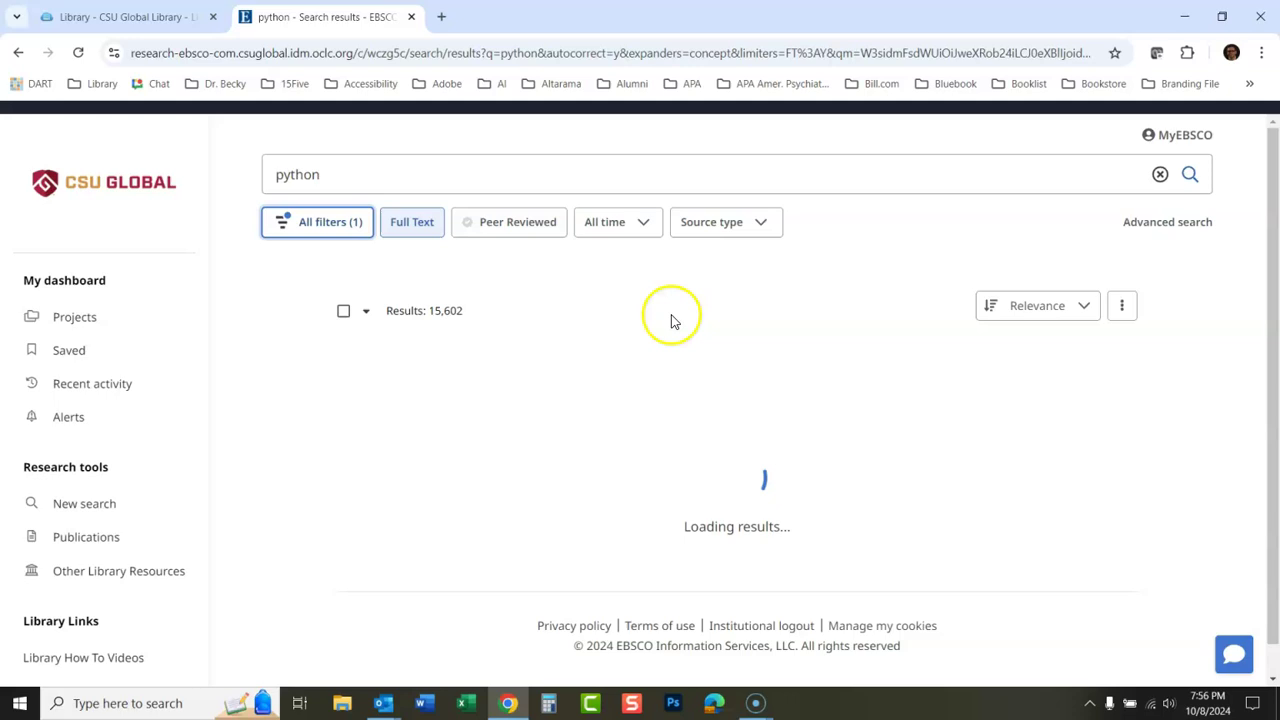
pyautogui.click(343, 230)
# Step: Limit content provider to Gale In Context: Opposing Viewpoints, leaving 2,866 full-text results
pyautogui.moveTo(1277, 228); pyautogui.dragTo(1274, 427)
pyautogui.click(1233, 356)
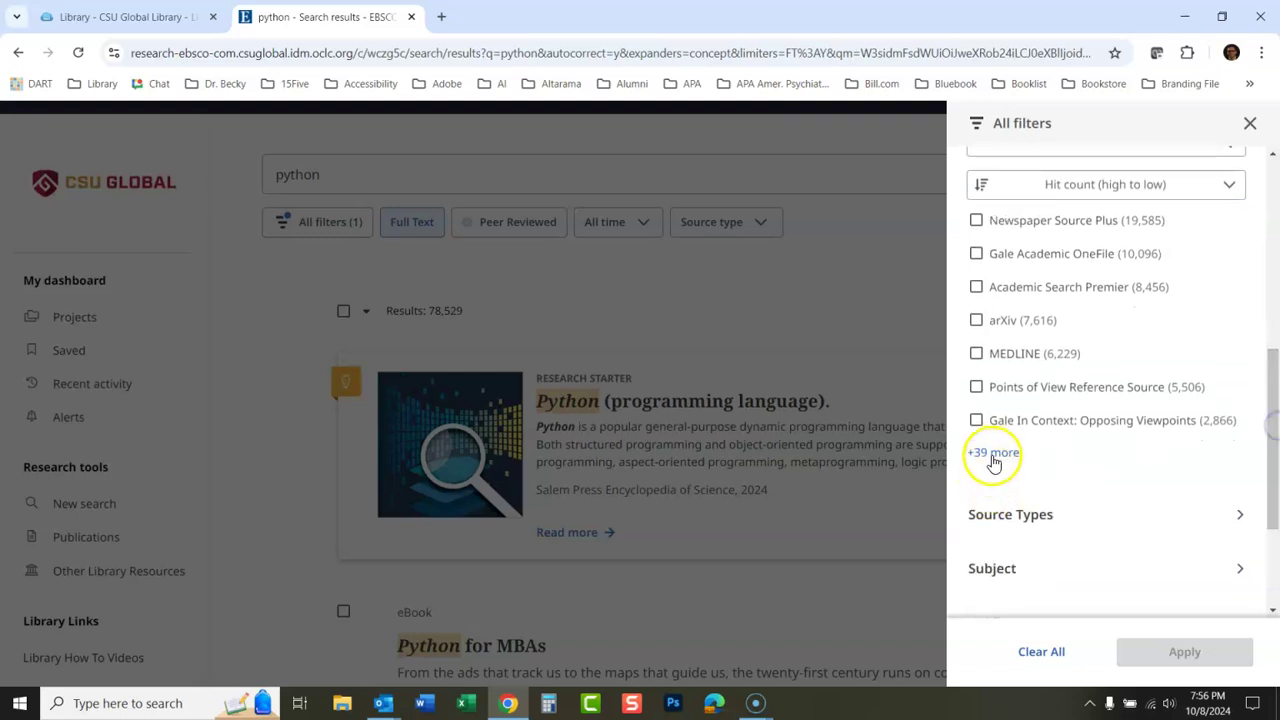
pyautogui.click(977, 420)
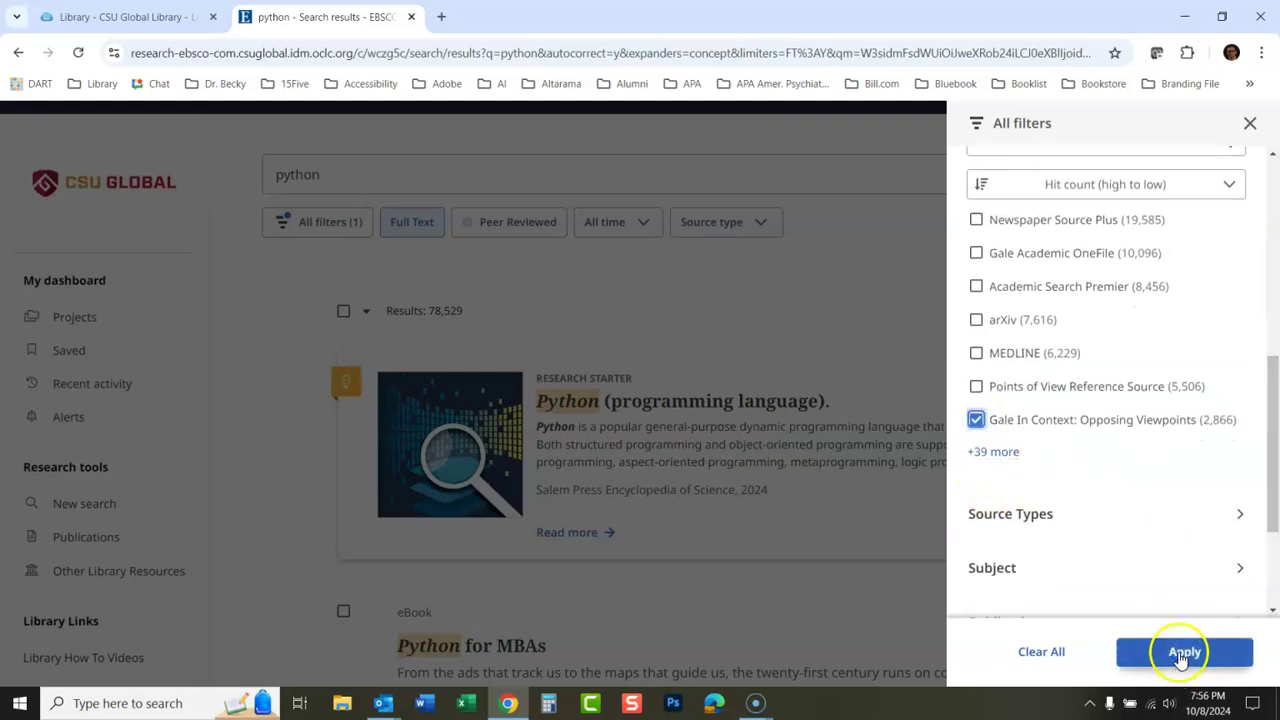
pyautogui.click(1180, 653)
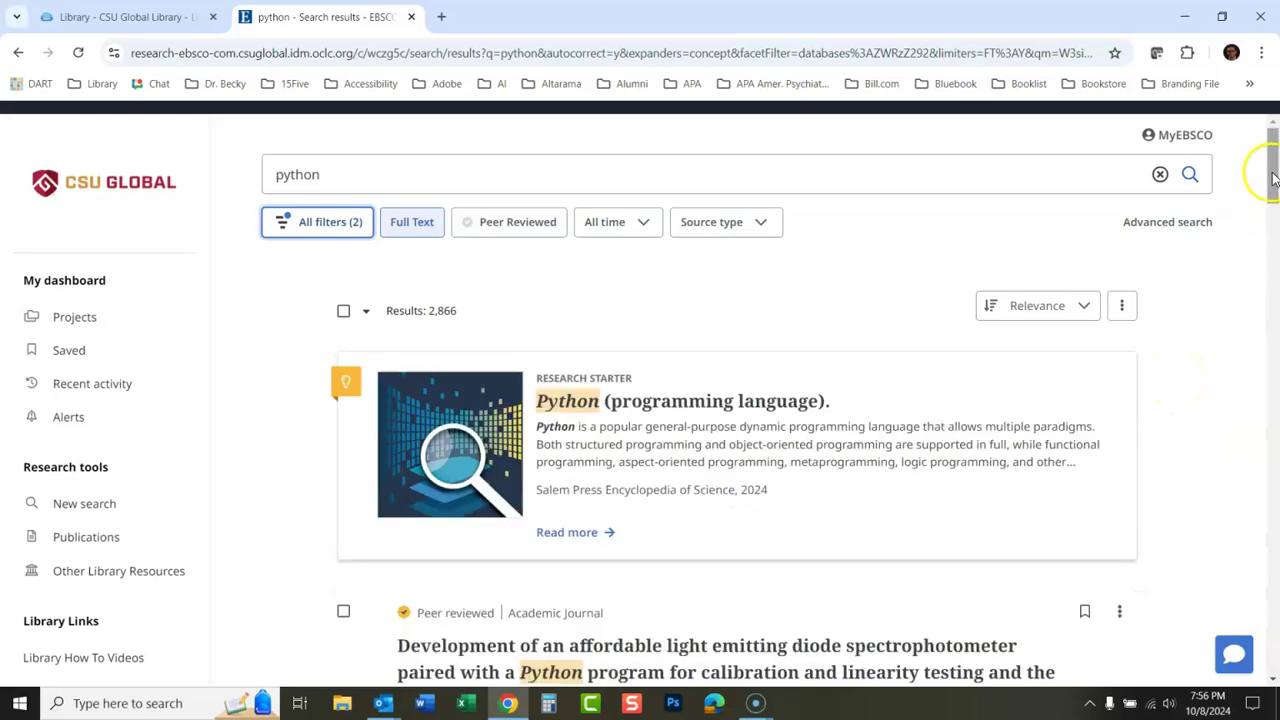
pyautogui.moveTo(1271, 166)
pyautogui.mouseDown()
pyautogui.moveTo(1275, 303)
pyautogui.moveTo(1275, 170)
pyautogui.mouseUp()
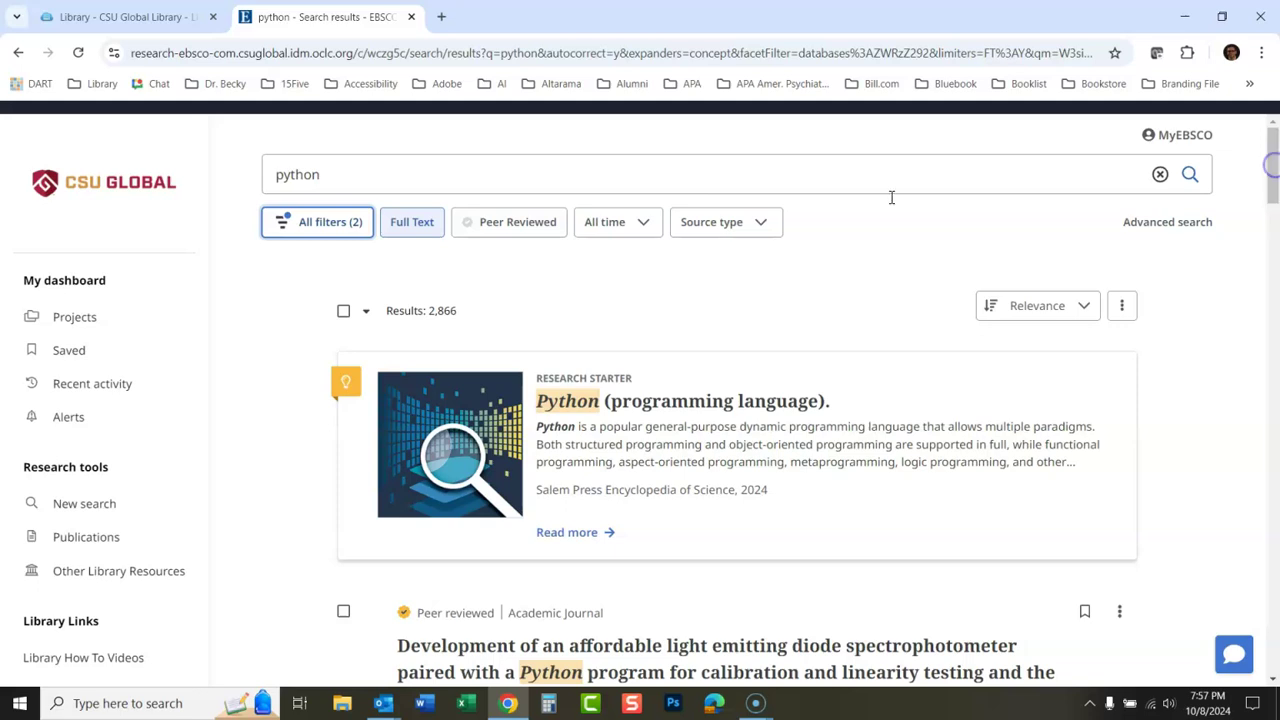
# Step: Remove the Gale In Context: Opposing Viewpoints limit, keeping only the Full Text filter
pyautogui.click(333, 226)
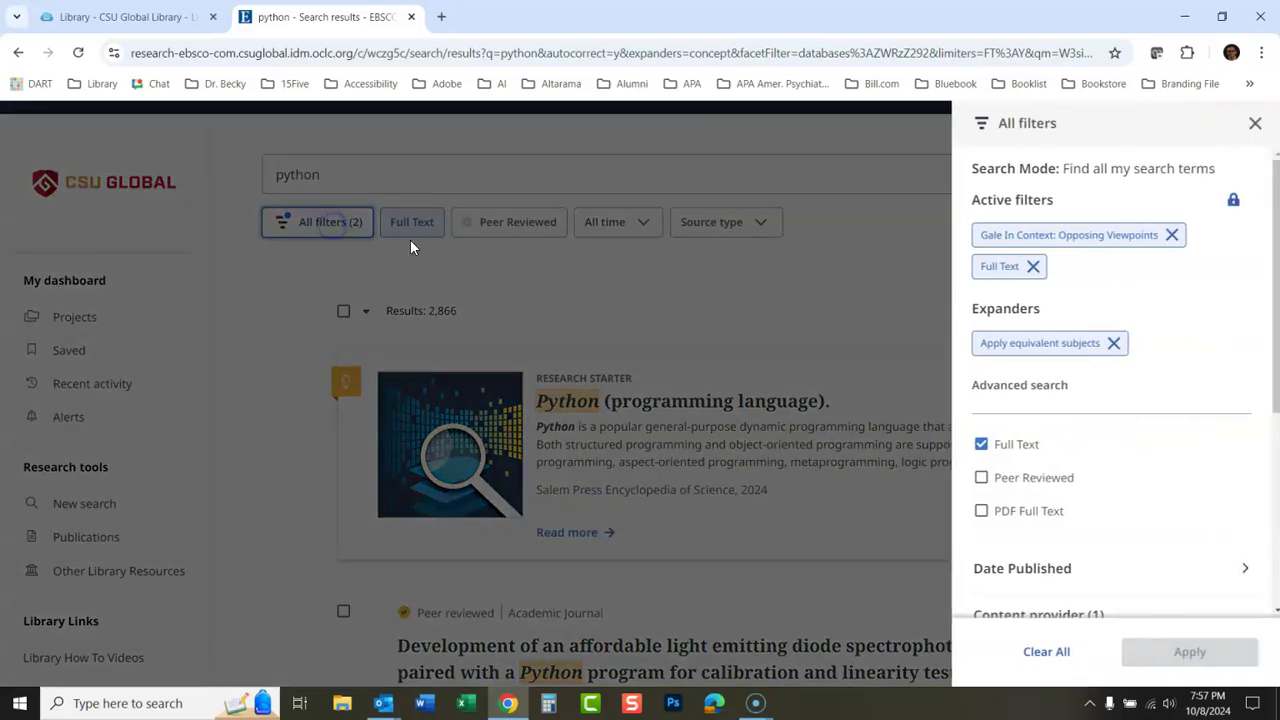
pyautogui.click(1166, 236)
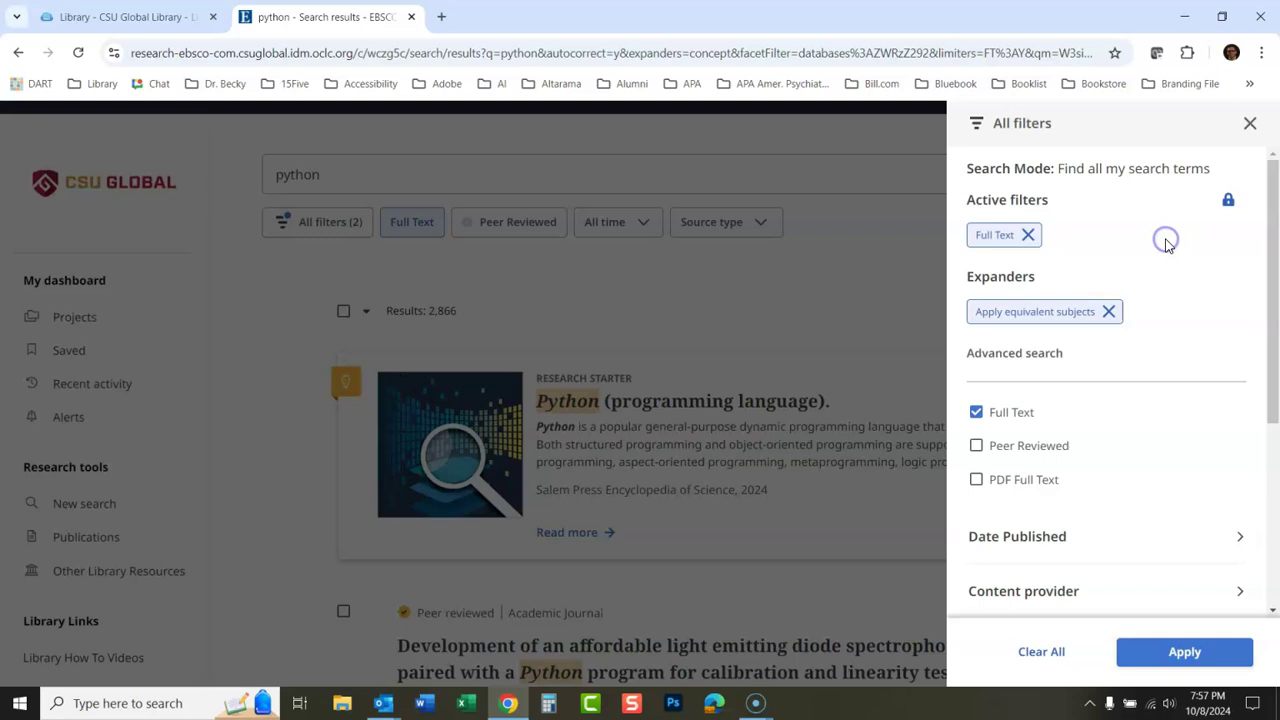
pyautogui.click(1182, 652)
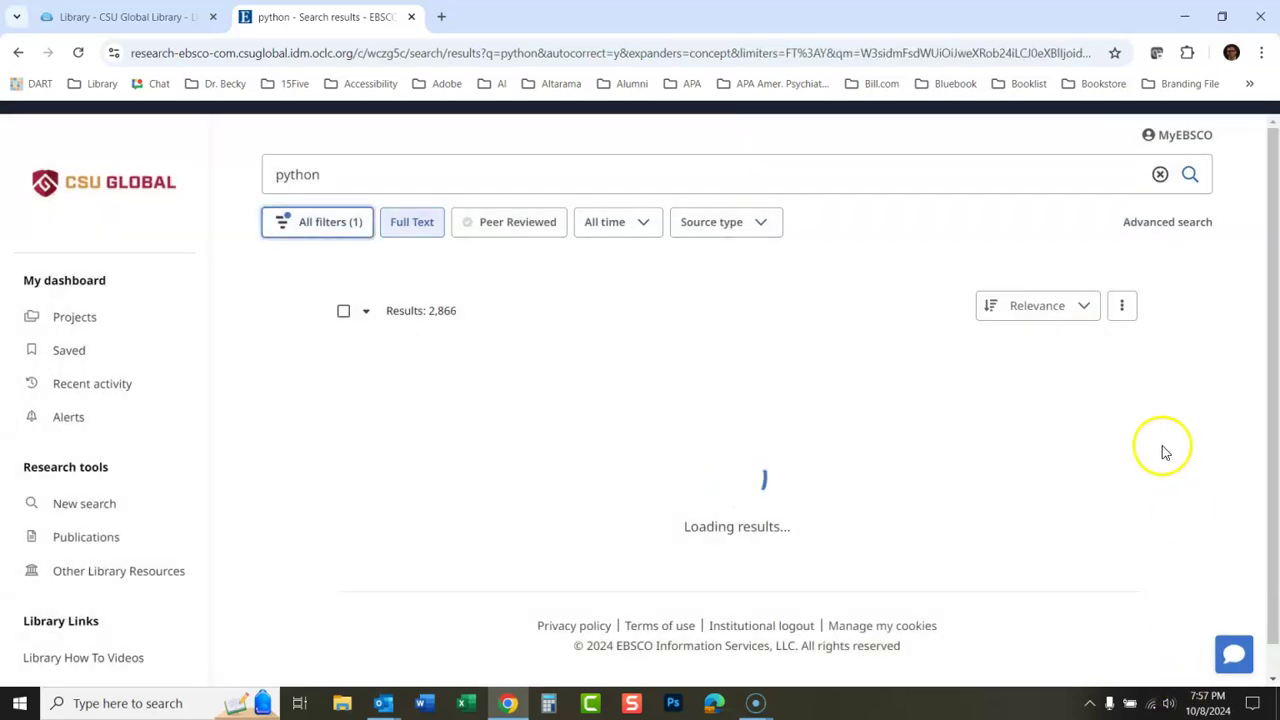